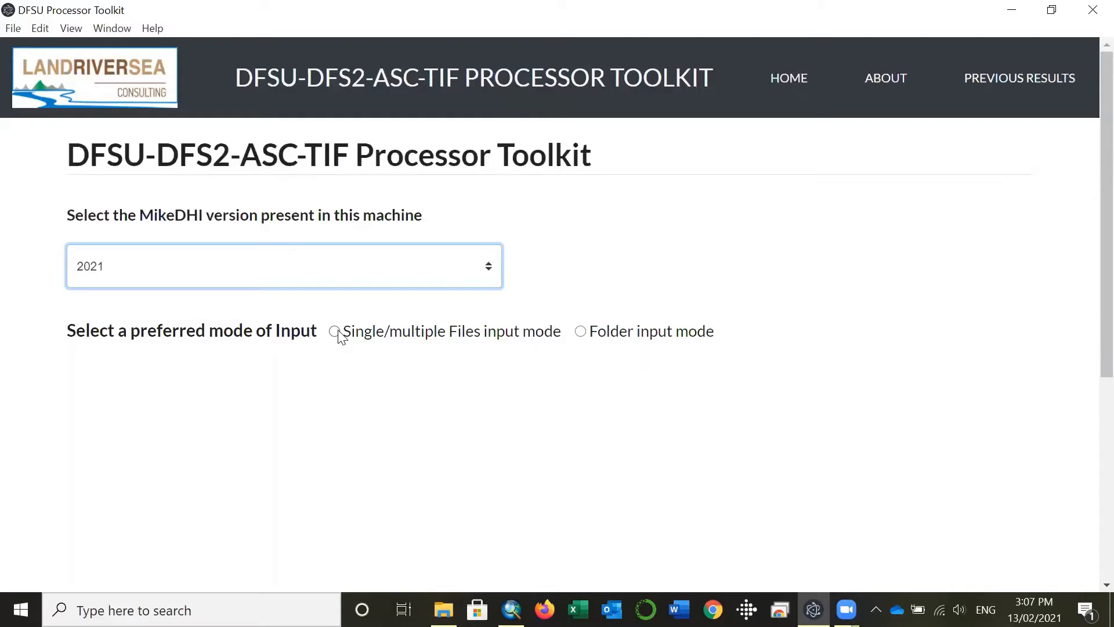
# Step: Upload Demo_DFSU.dfsu from the Software Development folder using the Single/multiple Files input mode, and load it
pyautogui.click(335, 331)
pyautogui.scroll(-1, 393, 378)
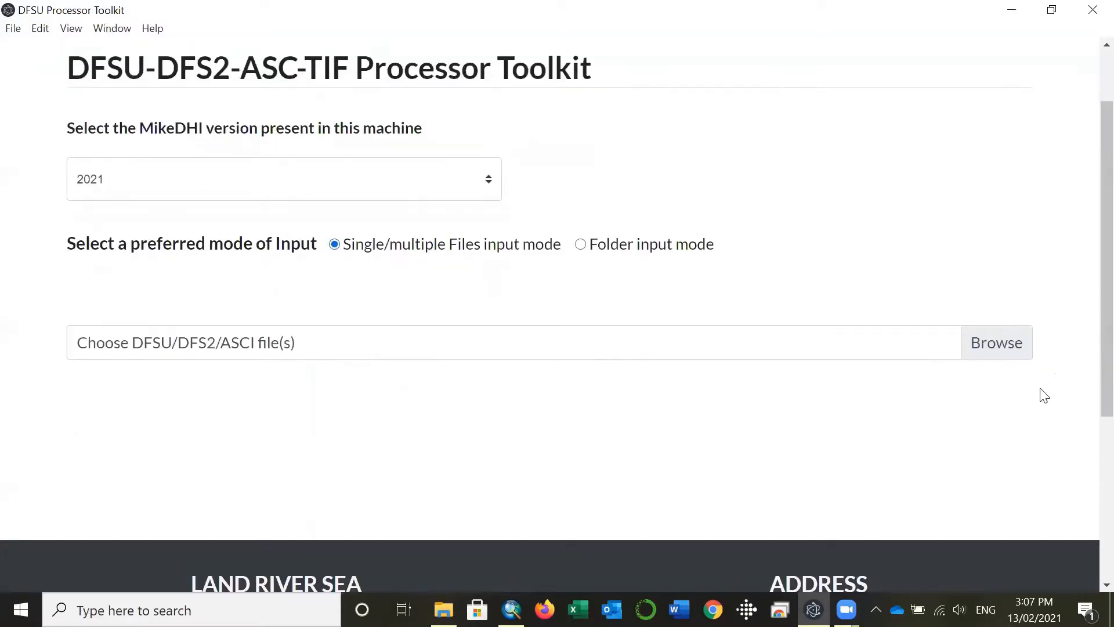
pyautogui.click(999, 344)
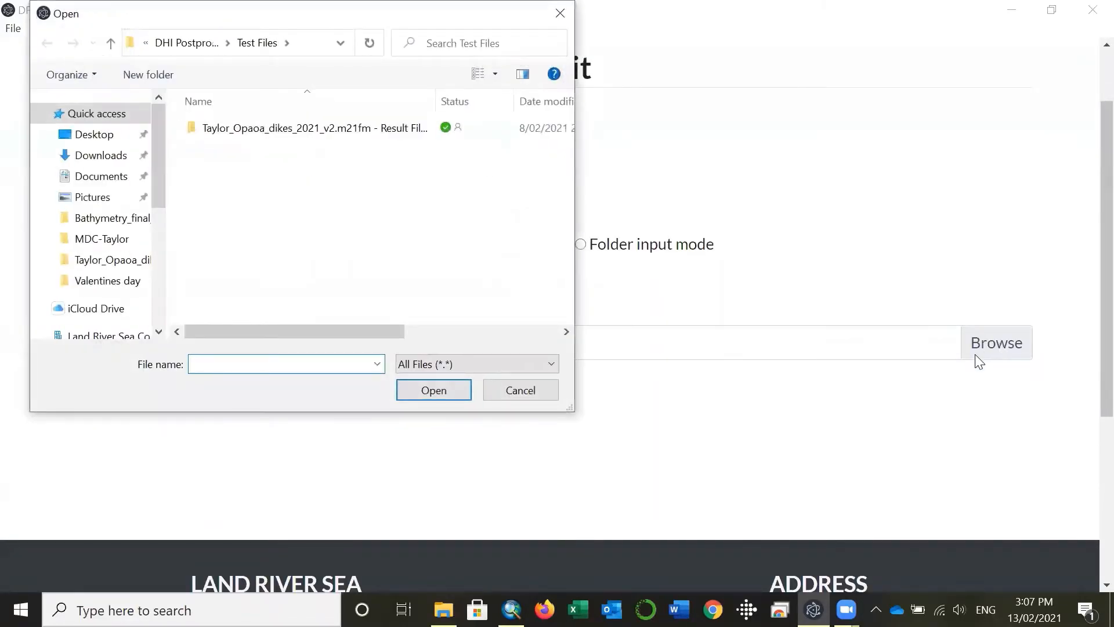
pyautogui.click(307, 46)
pyautogui.hotkey('ctrl', 'v')
pyautogui.press('Return')
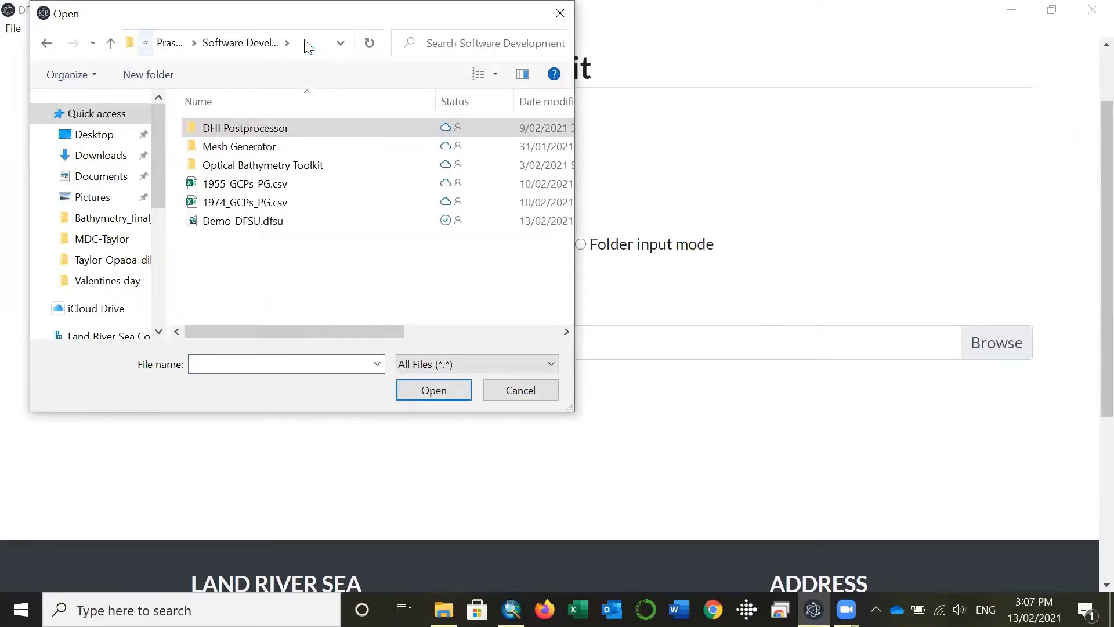
pyautogui.click(271, 221)
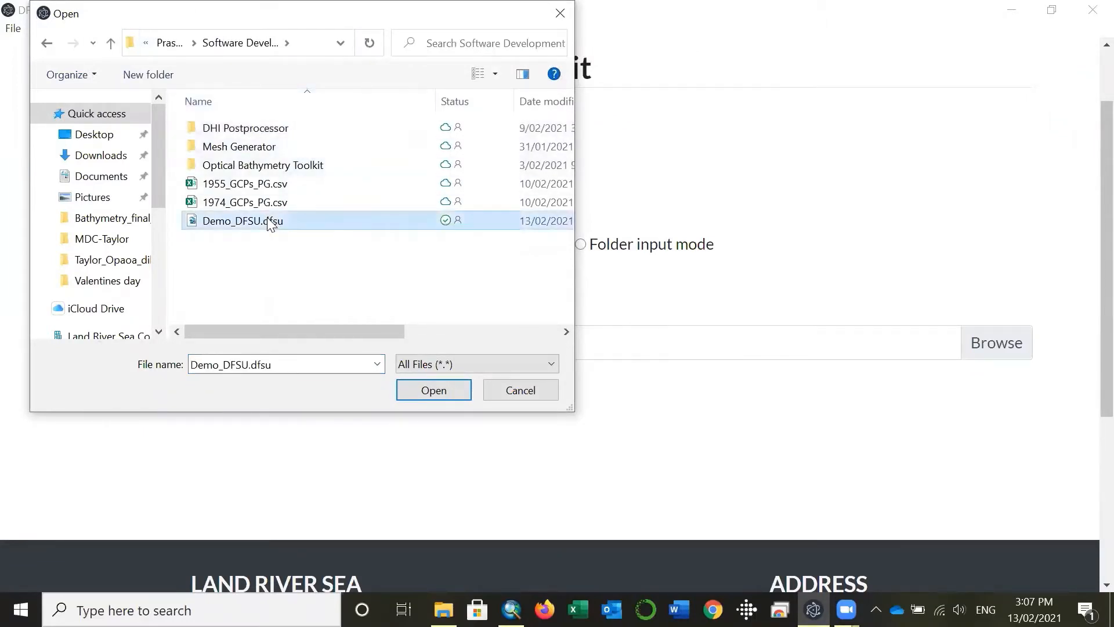
pyautogui.click(458, 390)
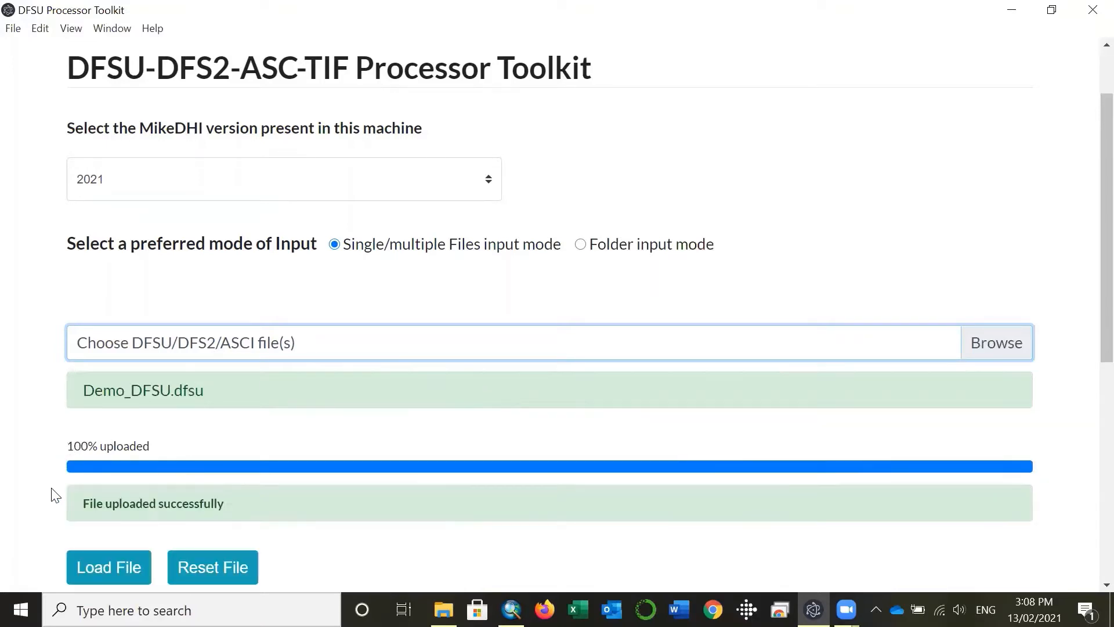
pyautogui.click(120, 574)
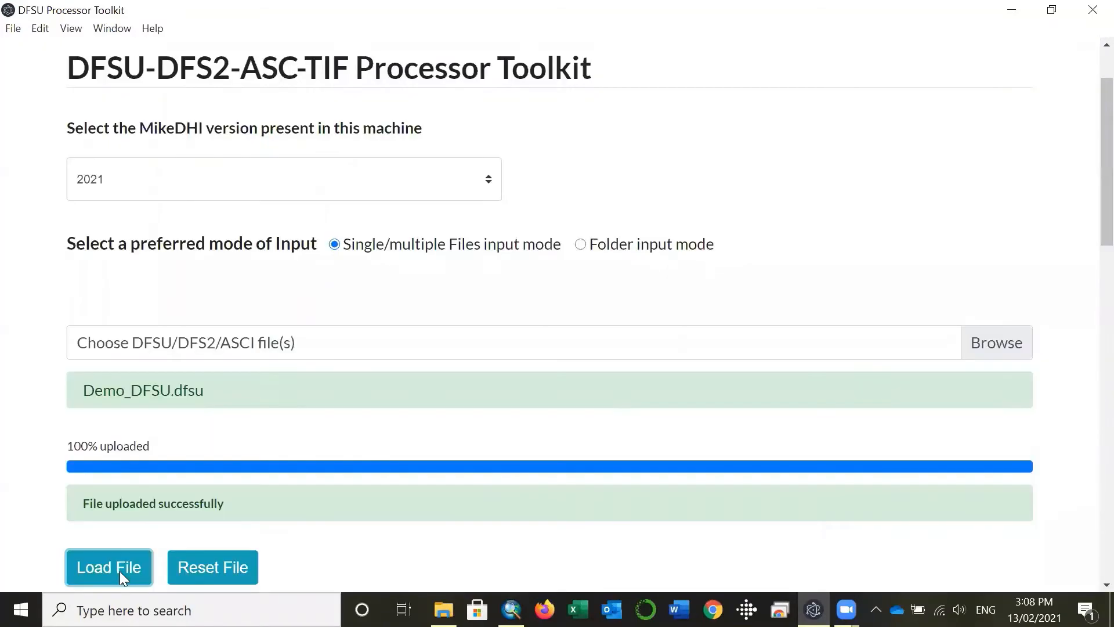
# Step: Enable Extract Max DFSU, DFS2 and TIF as the output file types
pyautogui.scroll(-5, 111, 534)
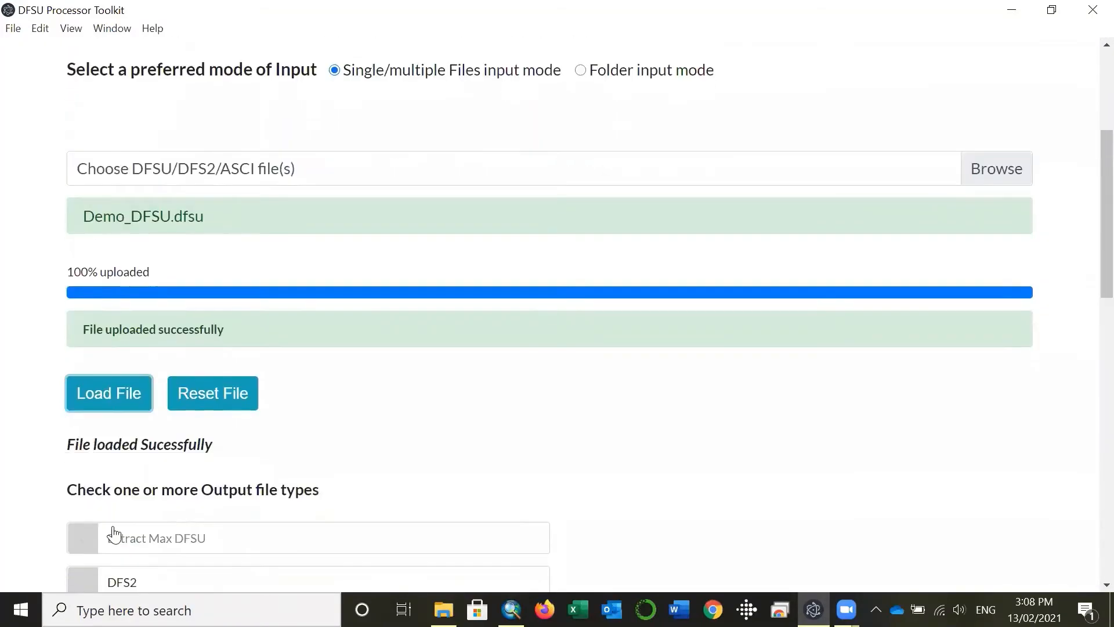
pyautogui.scroll(-3, 94, 329)
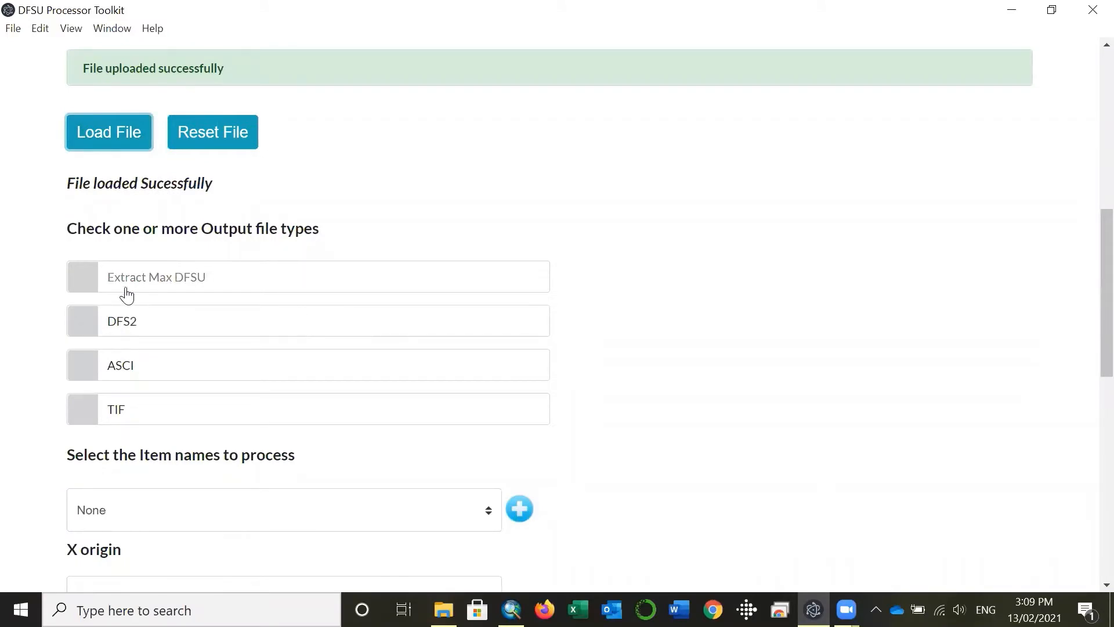
pyautogui.click(87, 283)
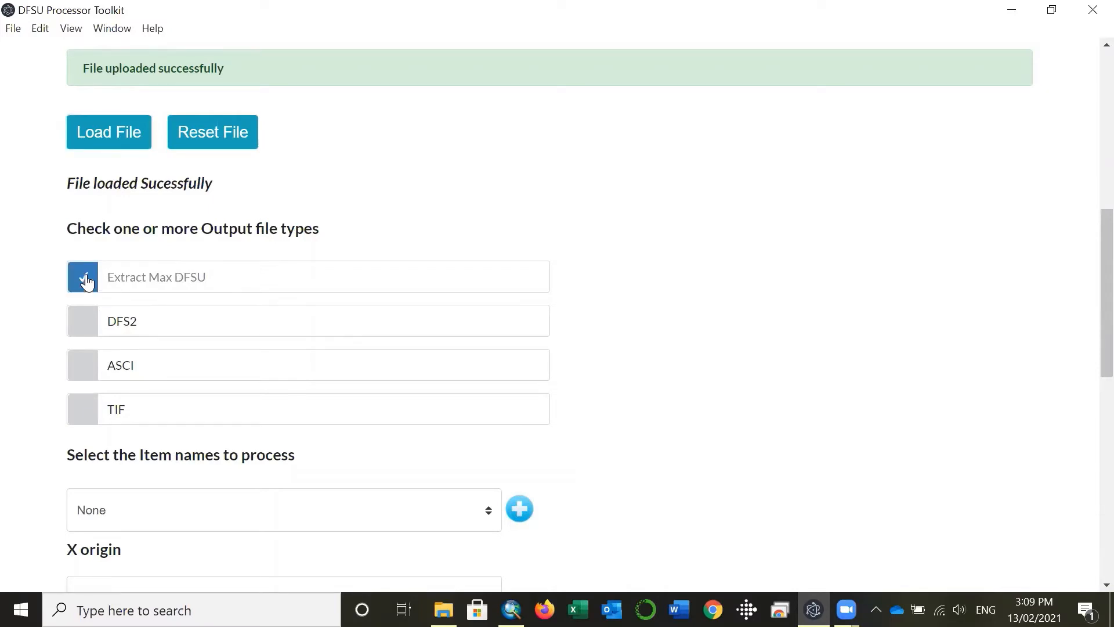
pyautogui.click(87, 327)
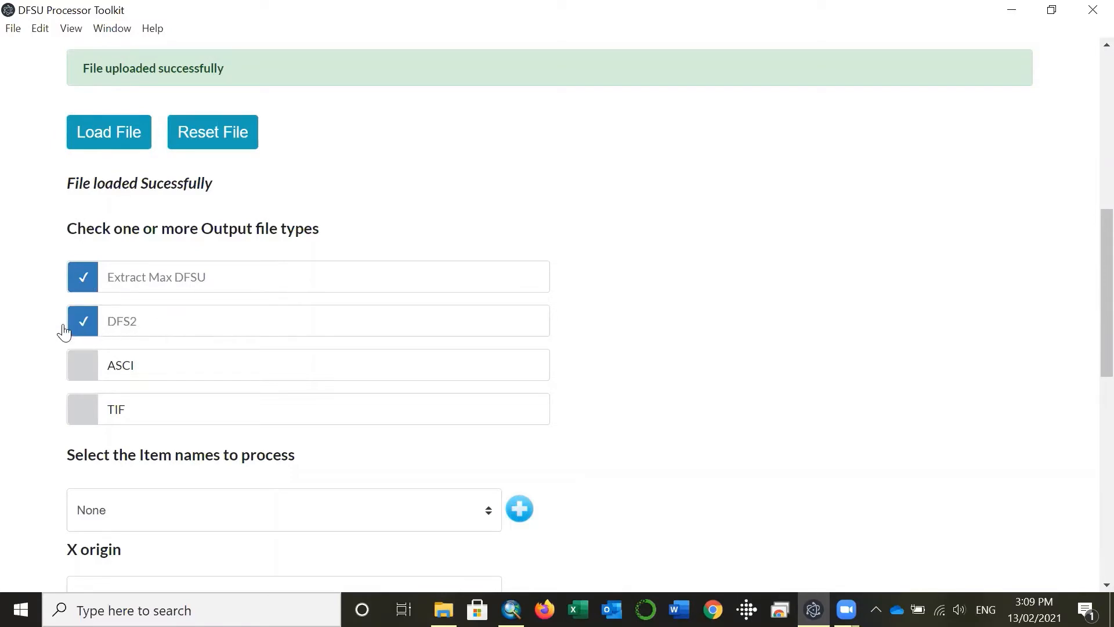
pyautogui.scroll(-2, 32, 350)
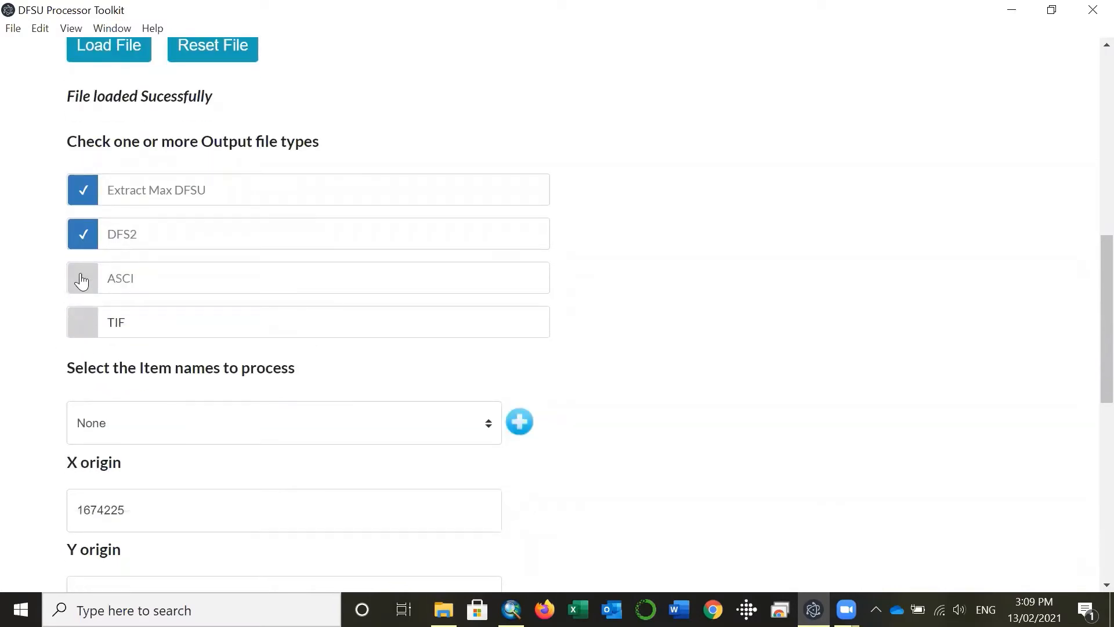
pyautogui.click(87, 326)
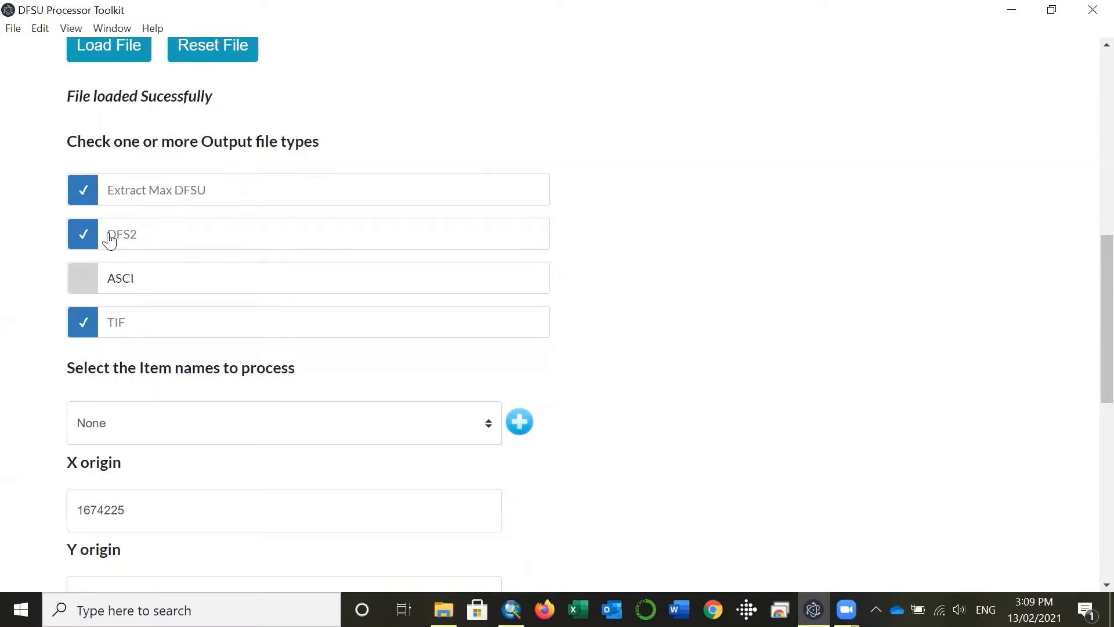
# Step: Set Total water depth as the item name to process
pyautogui.scroll(-2, 59, 333)
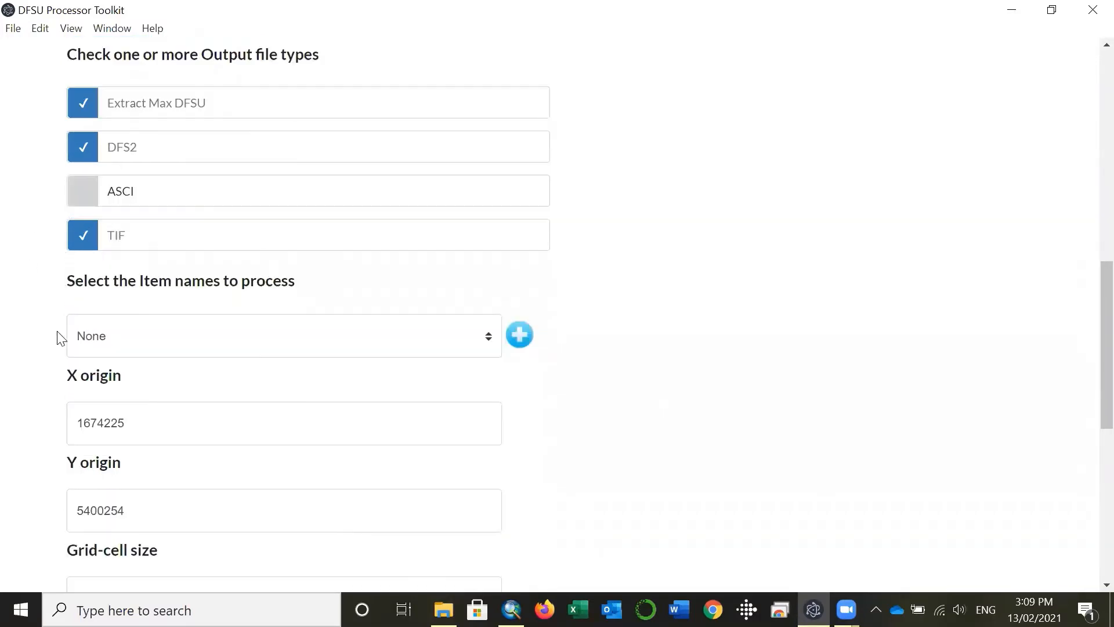
pyautogui.scroll(-3, 60, 336)
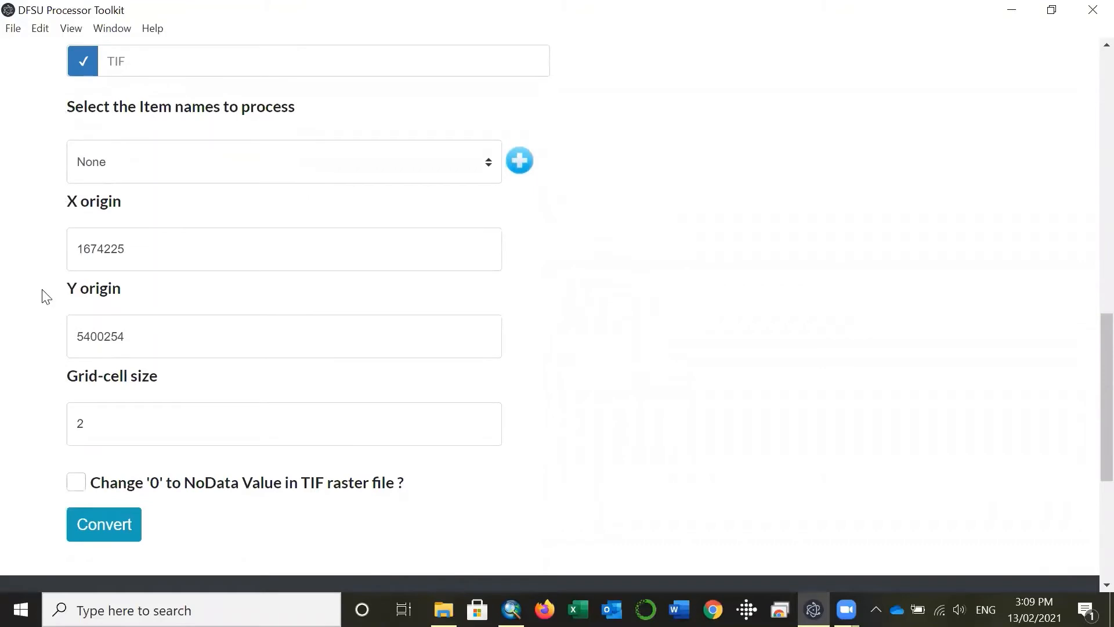
pyautogui.click(235, 171)
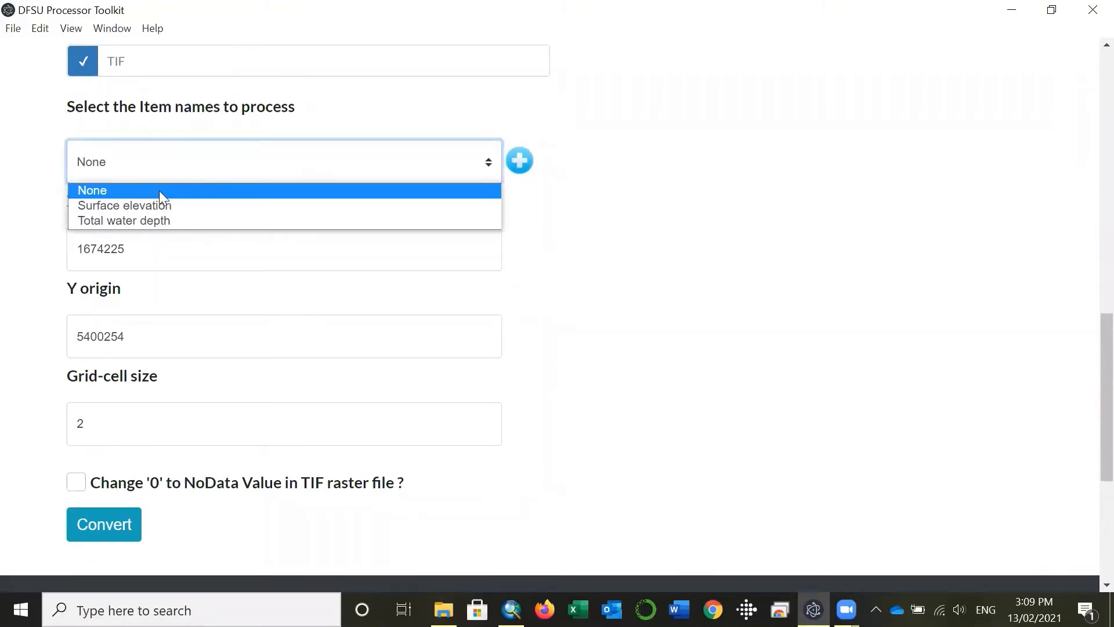
pyautogui.click(143, 220)
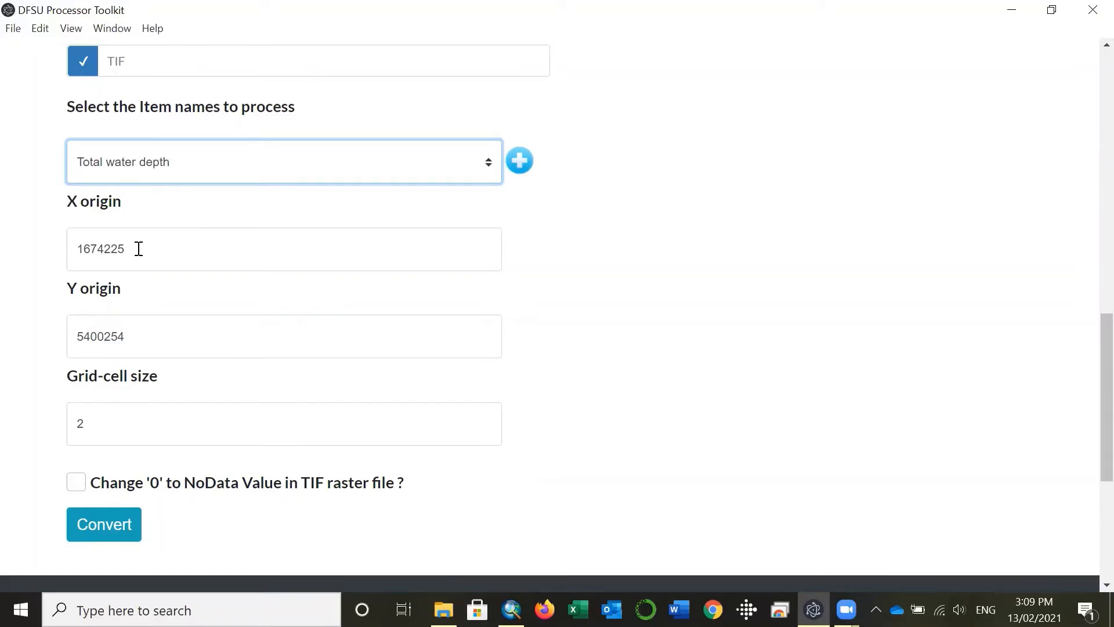
# Step: Set the grid-cell size to 1
pyautogui.scroll(-1, 87, 290)
pyautogui.moveTo(130, 337); pyautogui.dragTo(69, 335)
pyautogui.scroll(-1, 57, 368)
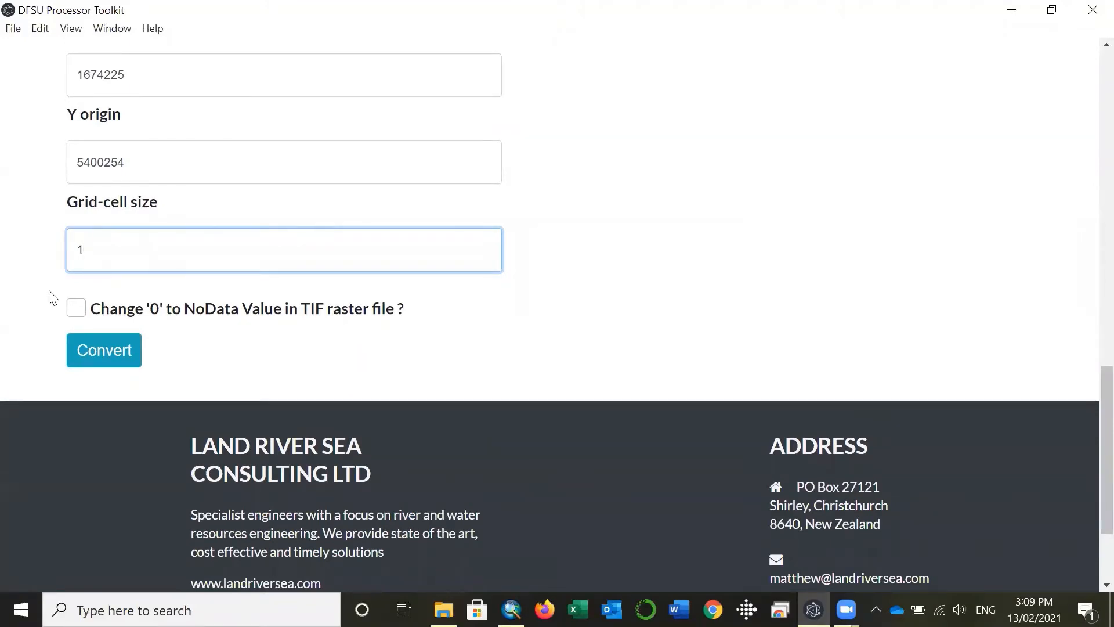
# Step: Enable changing '0' to NoData Value in the TIF raster file, and run the conversion through to completion
pyautogui.click(76, 307)
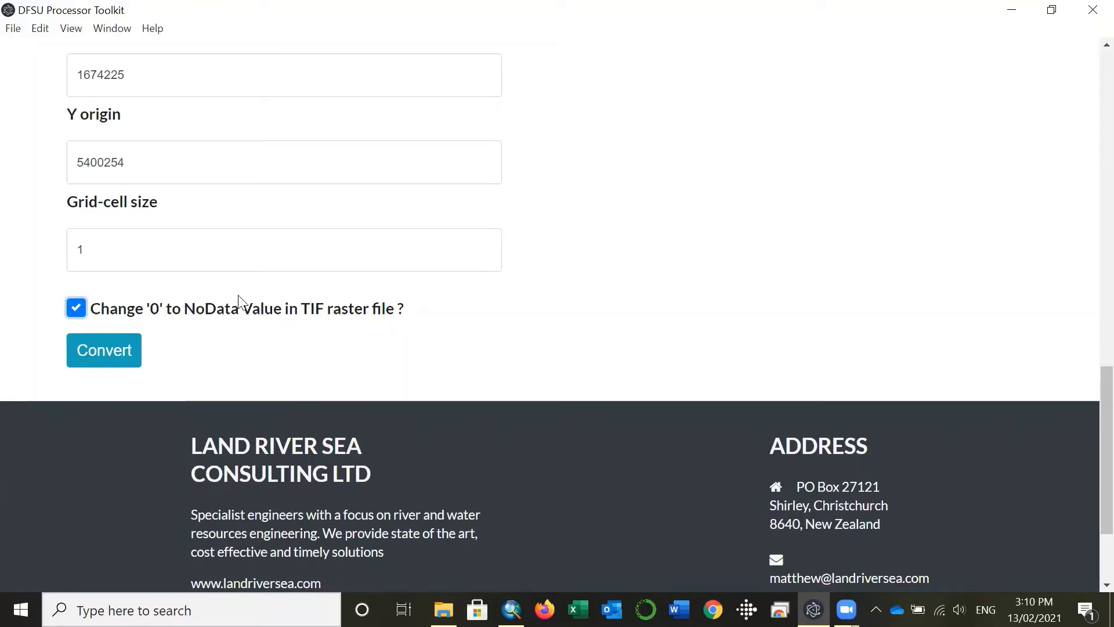
pyautogui.click(137, 356)
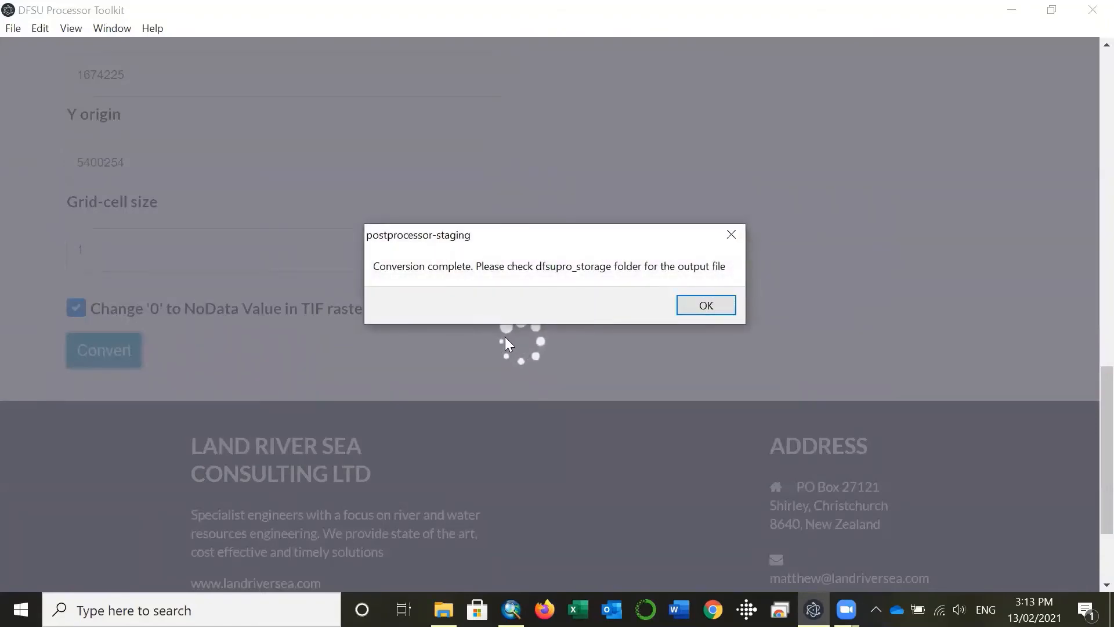
pyautogui.click(719, 304)
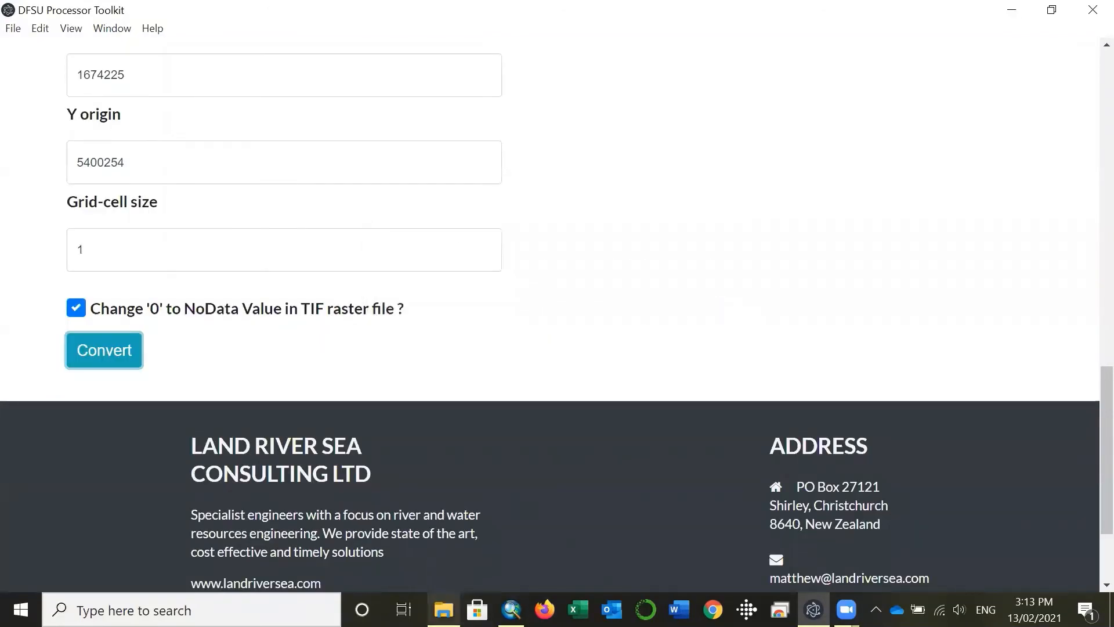
# Step: Switch to File Explorer and check the converted Total water depth dfs2, dfsu and tif files in the dfsupro_storage folder
pyautogui.click(443, 610)
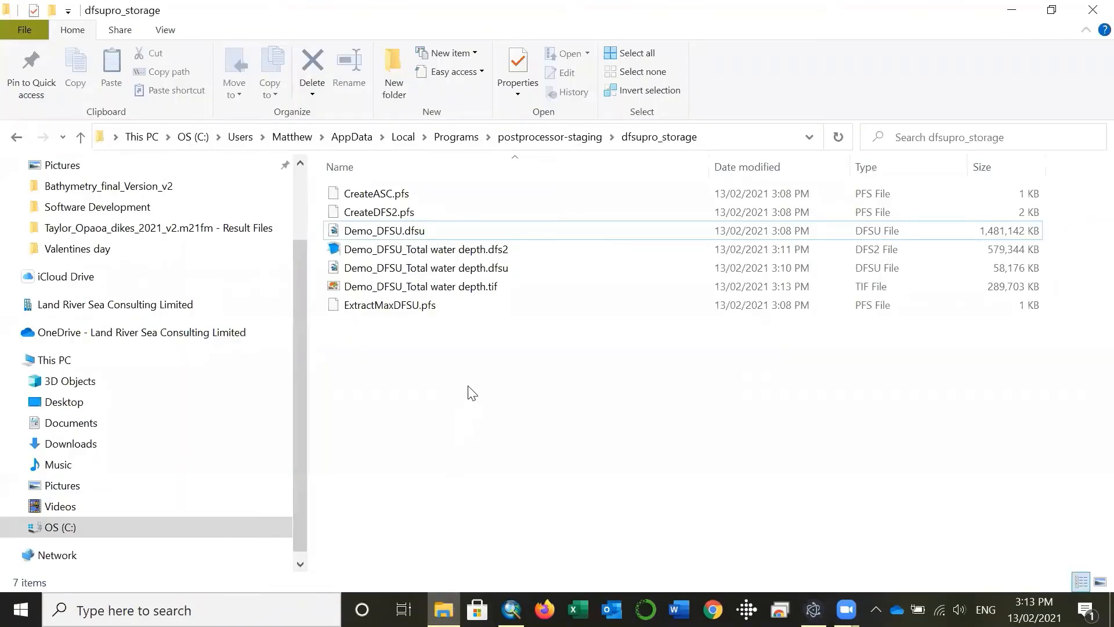
pyautogui.click(496, 254)
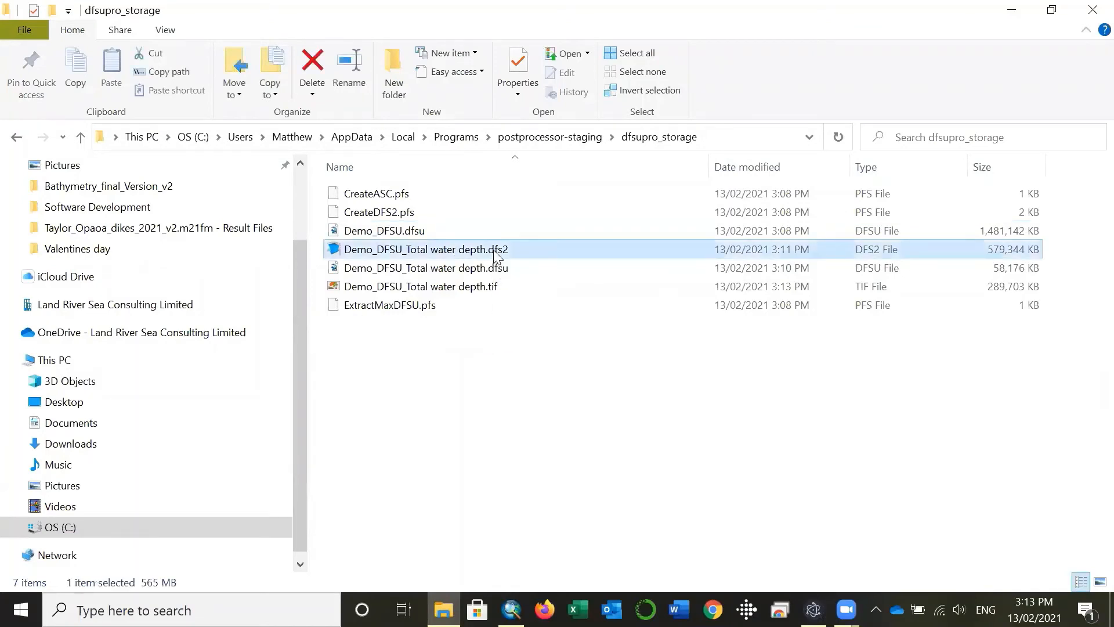
pyautogui.click(503, 273)
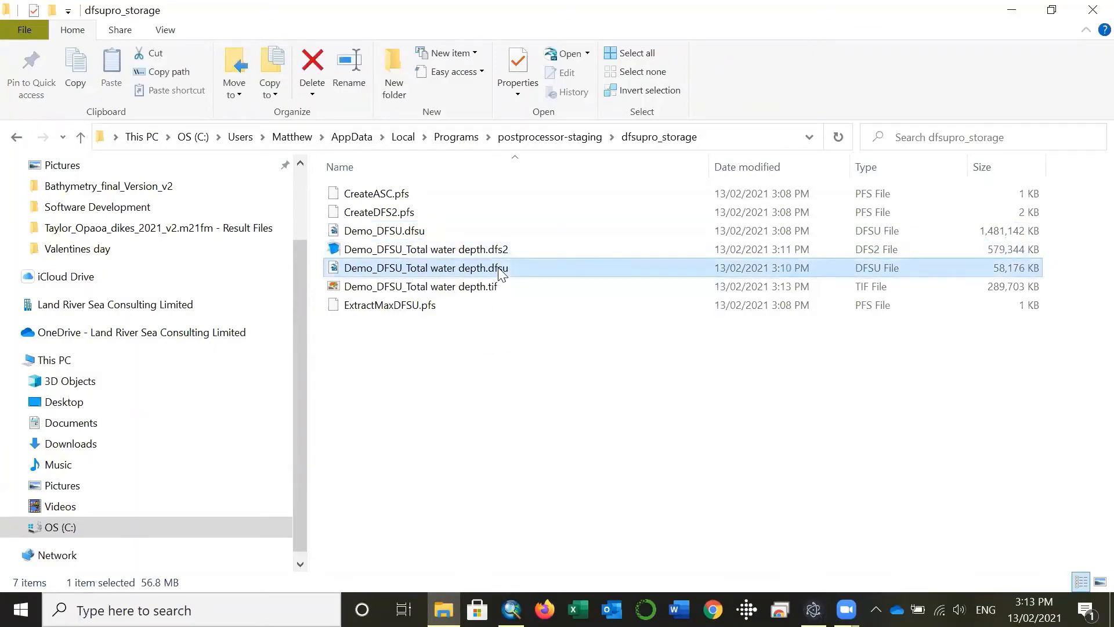
pyautogui.click(471, 291)
pyautogui.click(481, 352)
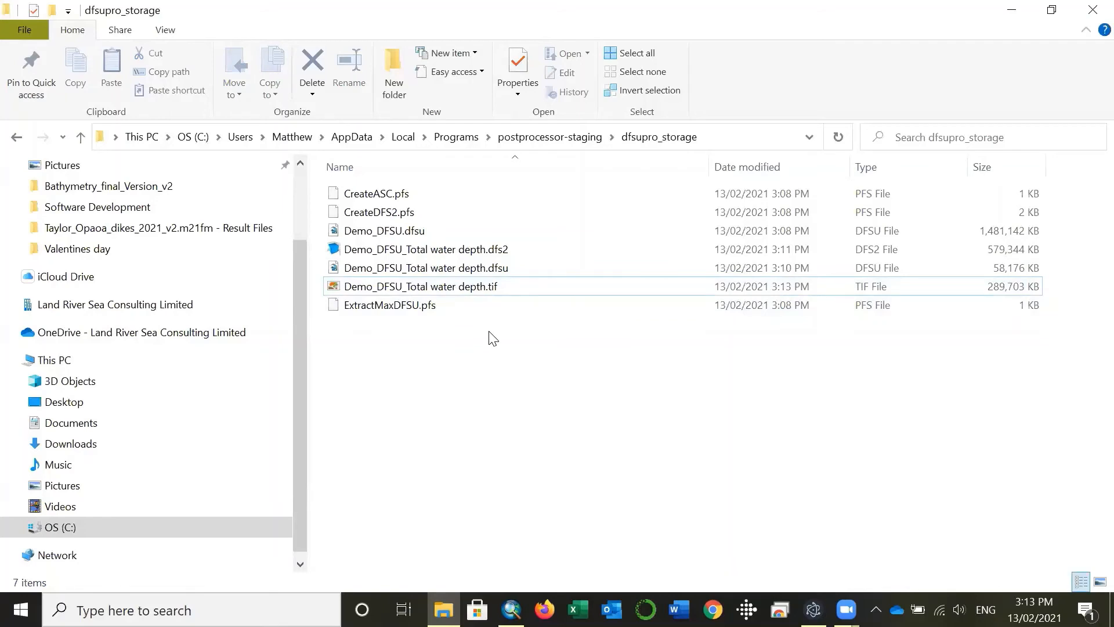
# Step: View Demo_DFSU_Total water depth.dfs2 in MIKE Zero 2021 with a maximized window and widened map area, and close the file
pyautogui.click(477, 252)
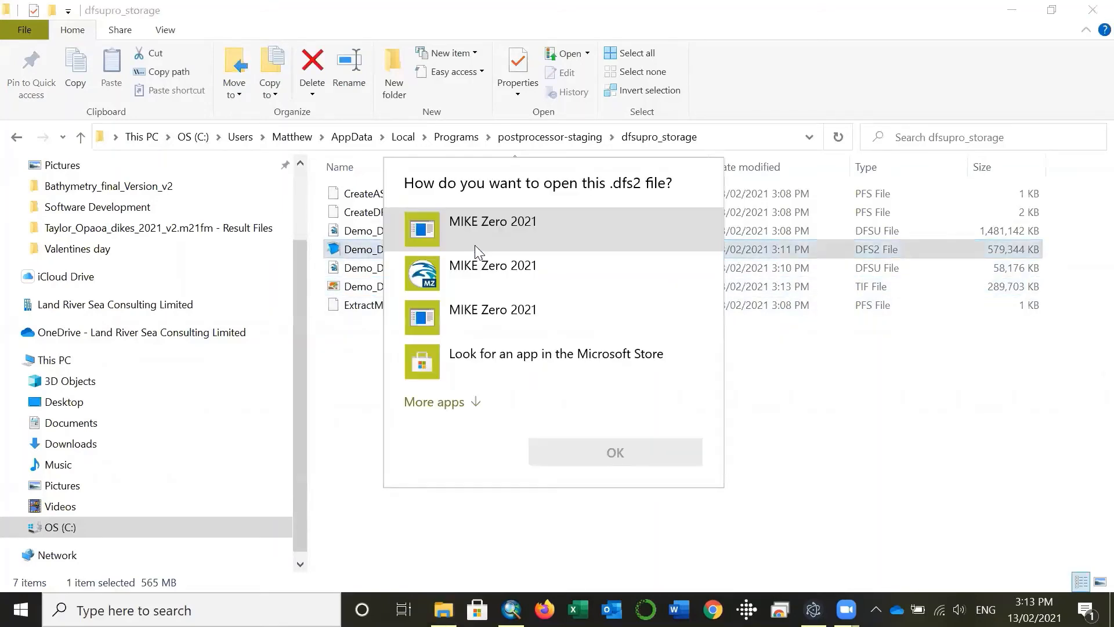
pyautogui.click(526, 288)
pyautogui.click(628, 468)
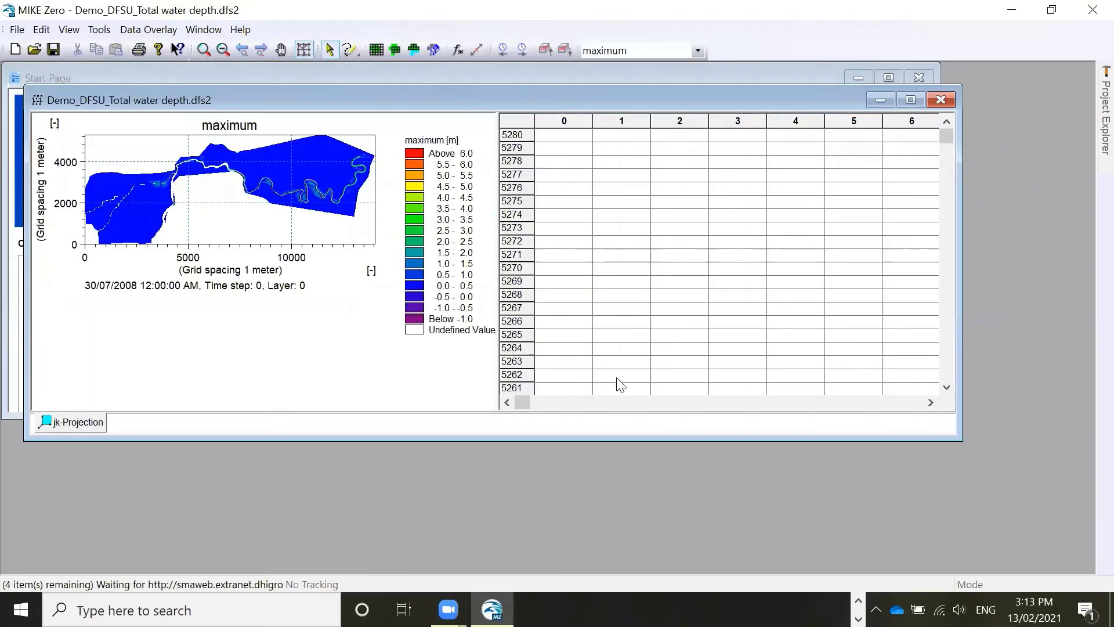
pyautogui.click(909, 99)
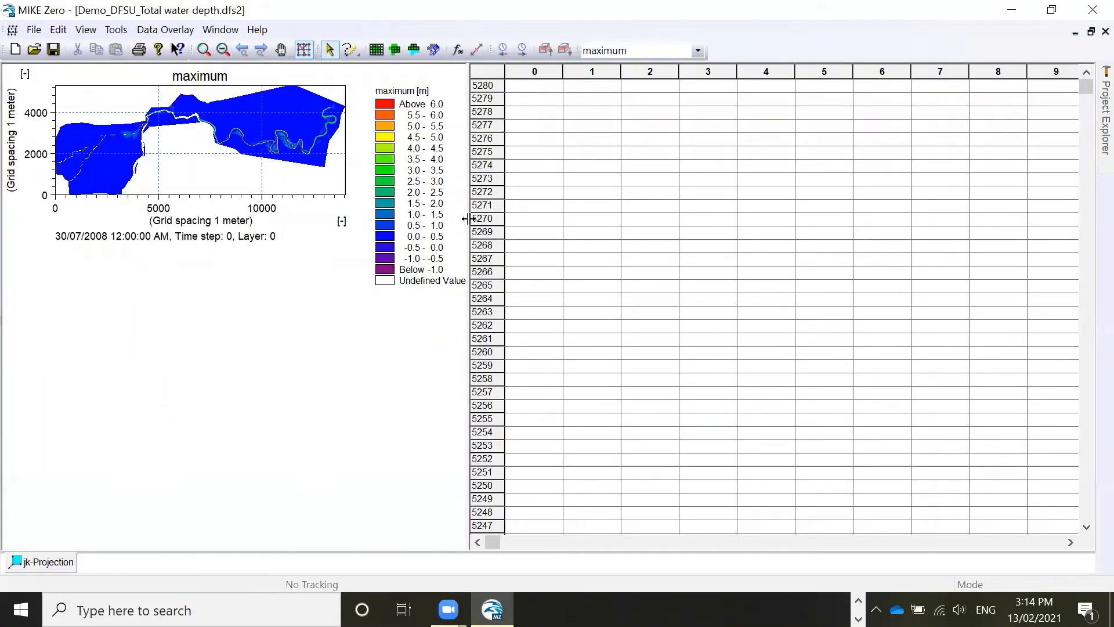
pyautogui.moveTo(467, 223); pyautogui.dragTo(876, 286)
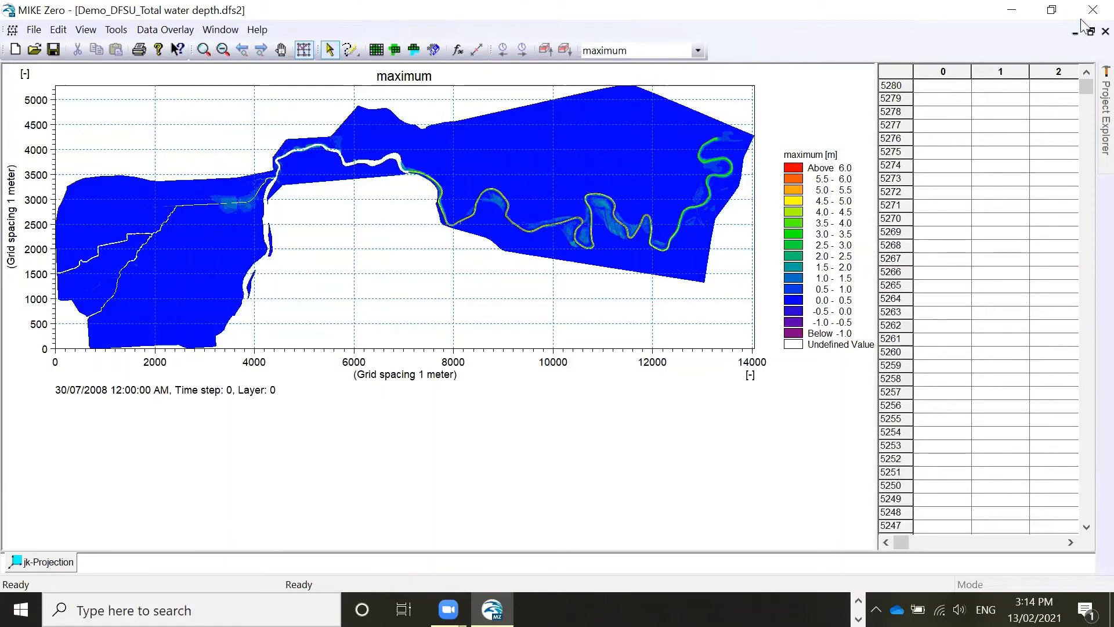
pyautogui.click(1106, 32)
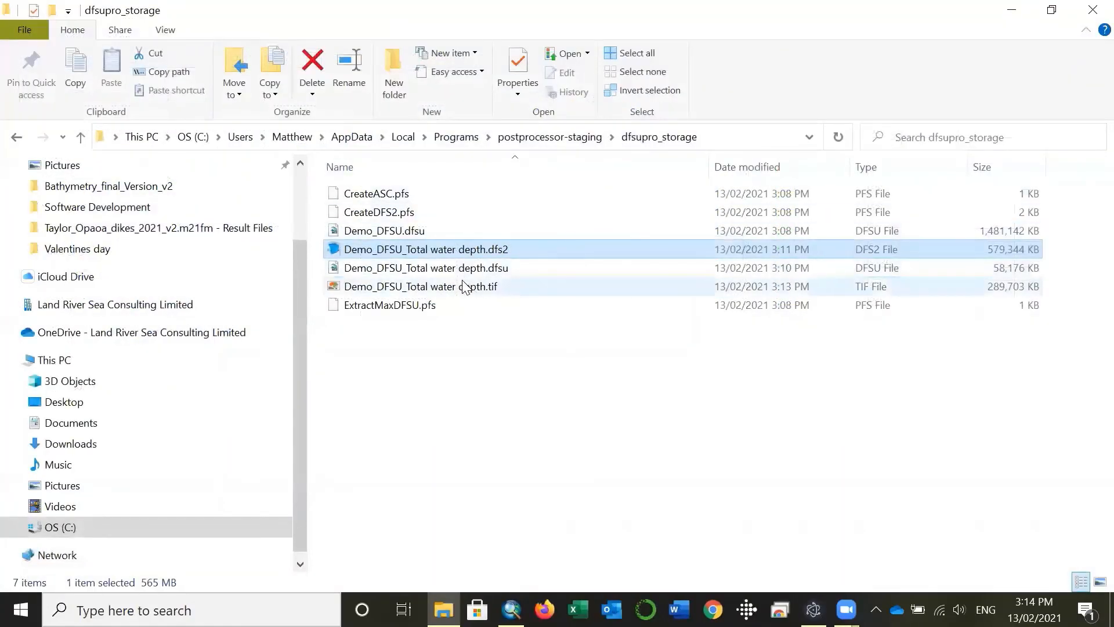
# Step: Add Demo_DFSU_Total water depth.tif from the output folder to the Layers in ArcMap, creating pyramids for it
pyautogui.click(462, 284)
pyautogui.moveTo(462, 286); pyautogui.dragTo(102, 136)
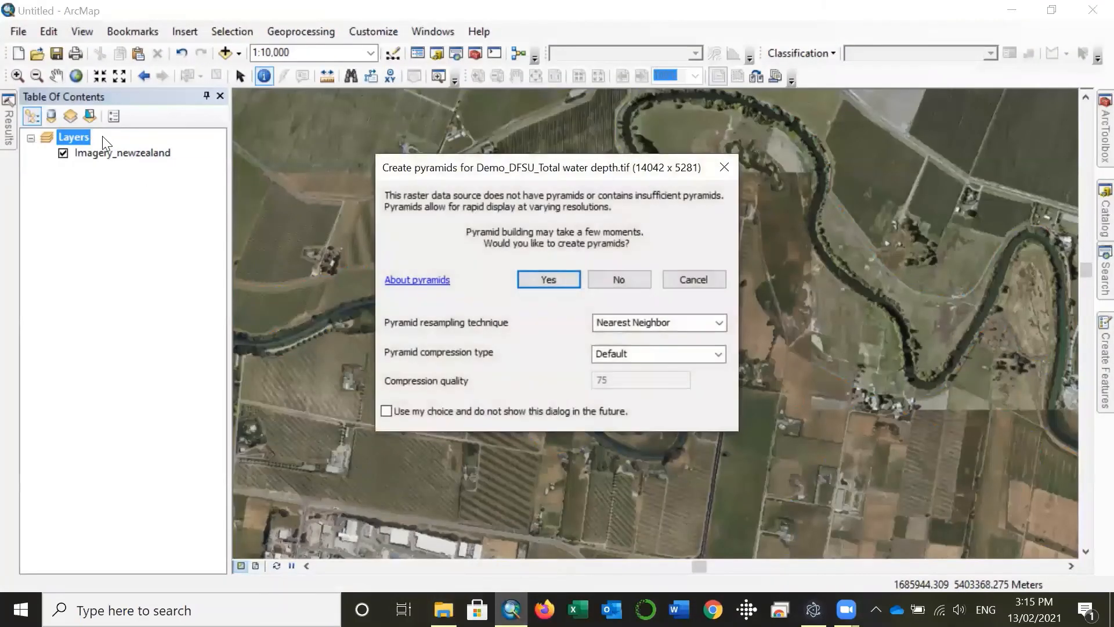
pyautogui.click(564, 280)
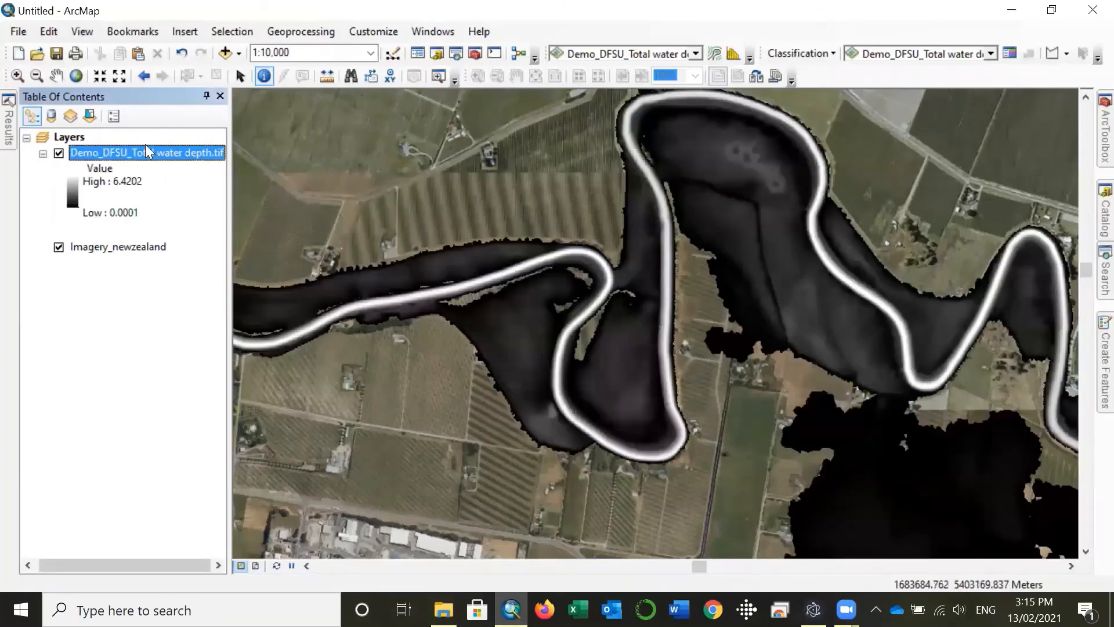
# Step: Symbolize the Demo_DFSU_Total water depth.tif layer with a light-to-dark blue color ramp and stretch statistics From Current Display Extent
pyautogui.rightClick(131, 149)
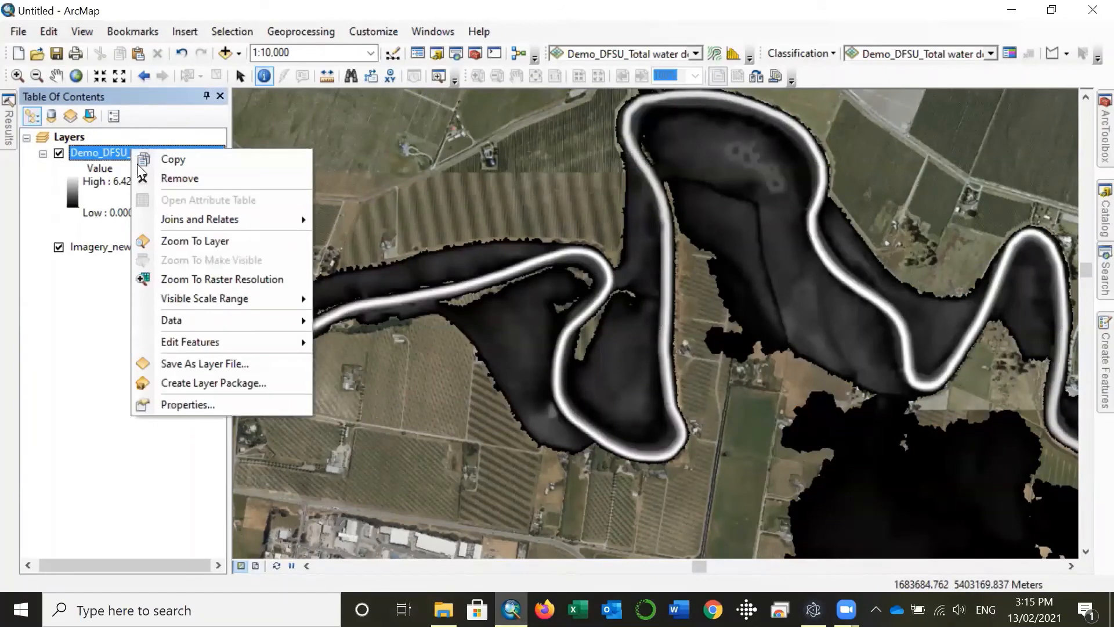
pyautogui.click(235, 410)
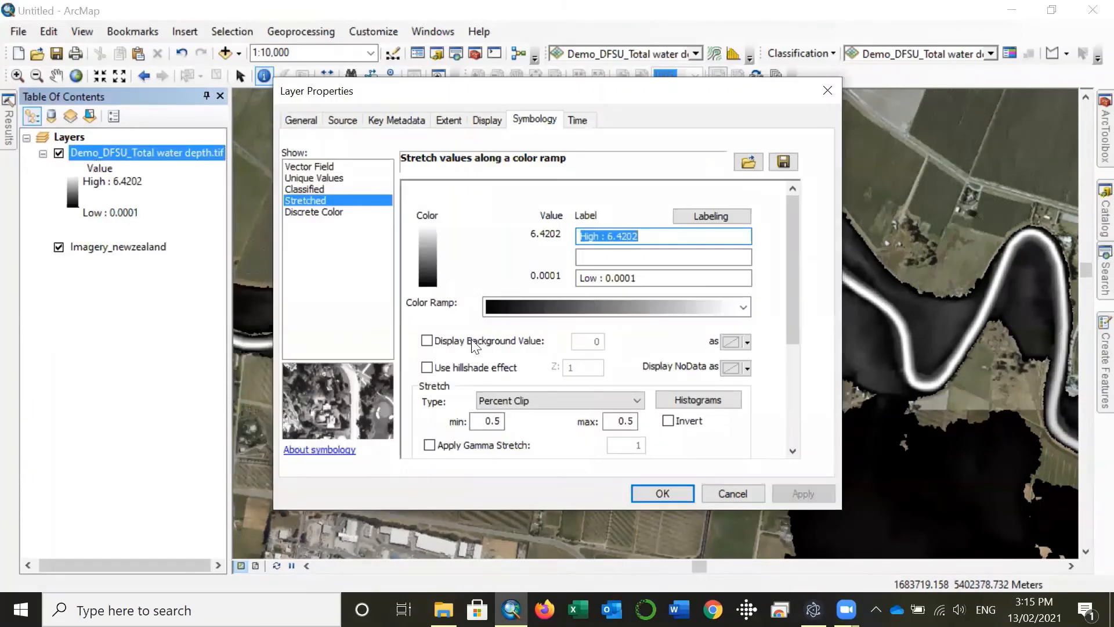
pyautogui.click(579, 309)
pyautogui.click(585, 174)
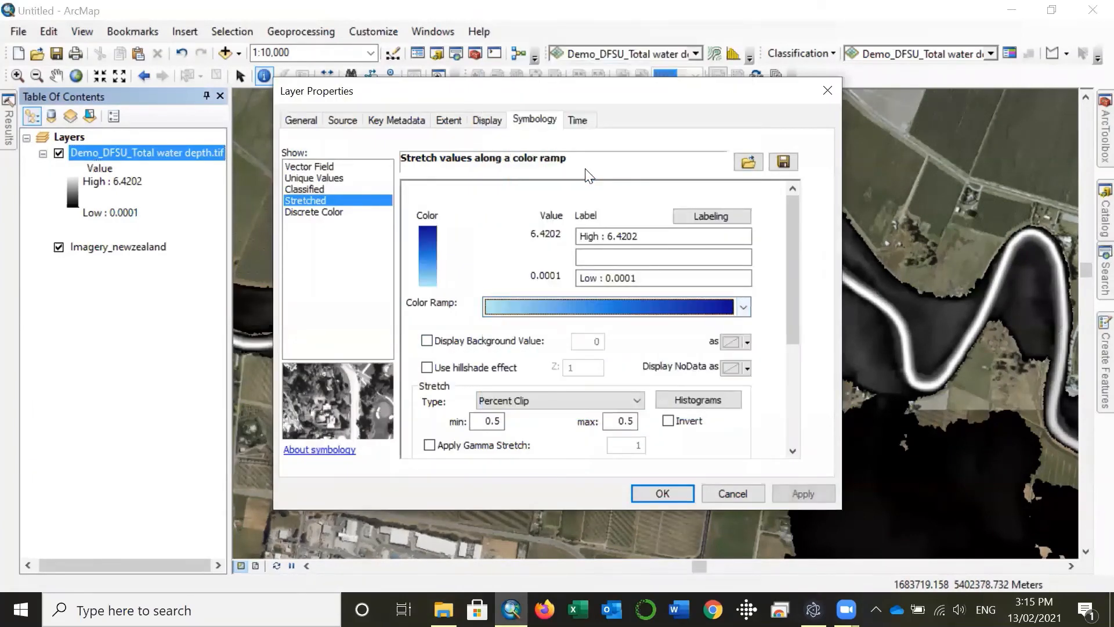
pyautogui.scroll(-5, 834, 389)
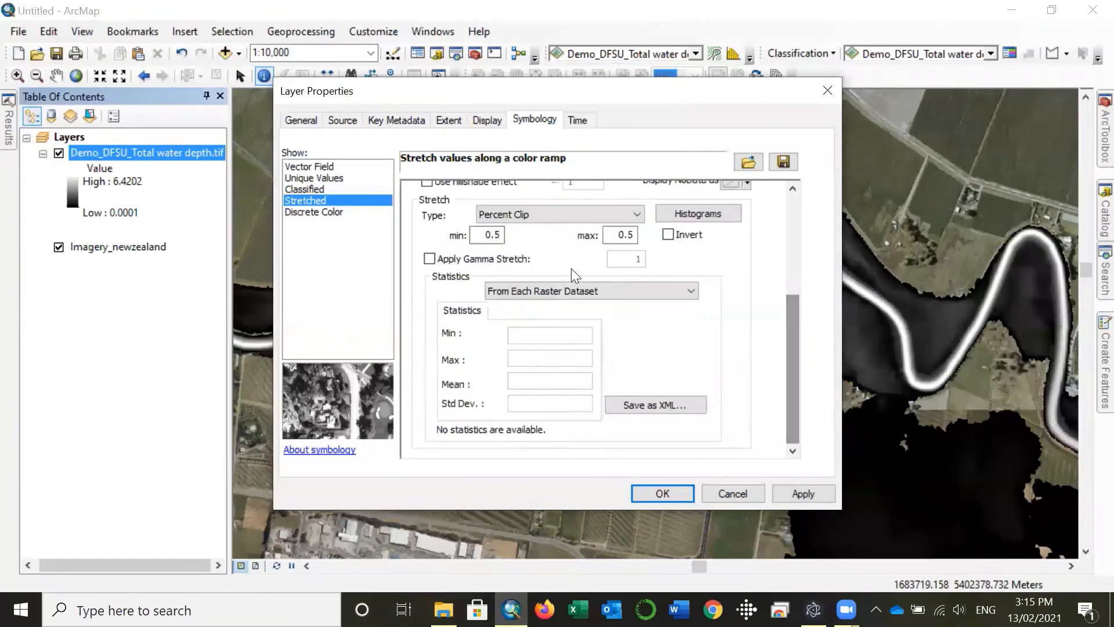
pyautogui.click(580, 289)
pyautogui.click(570, 305)
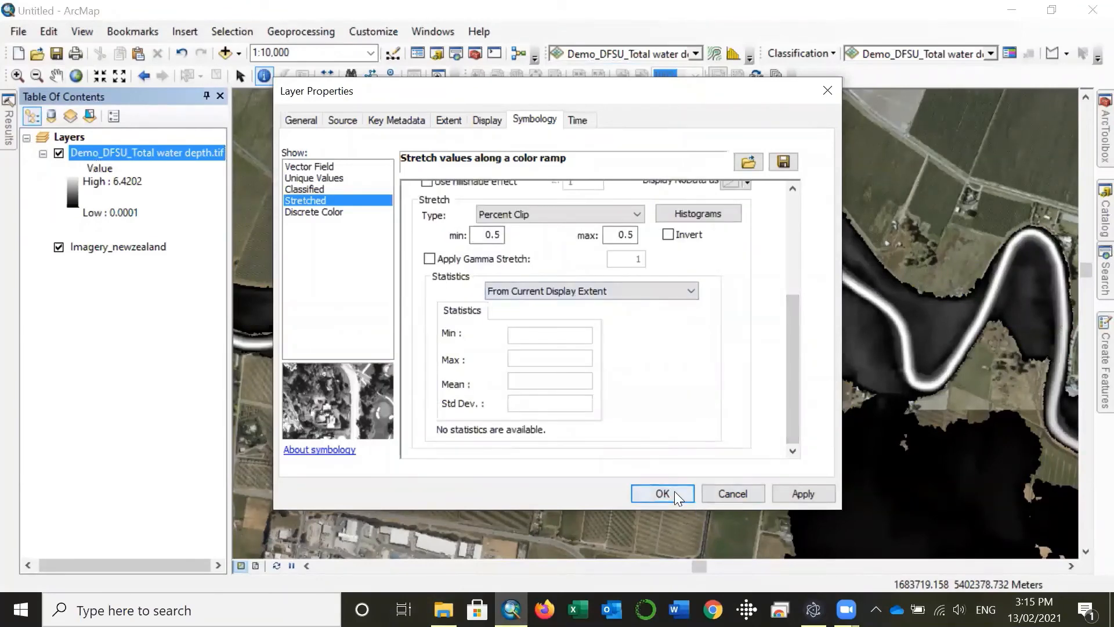
pyautogui.click(675, 493)
# Step: Examine the water depth raster over the aerial imagery, from the full river extent to the flooded fields in the west at 1:12,500
pyautogui.scroll(-3, 760, 371)
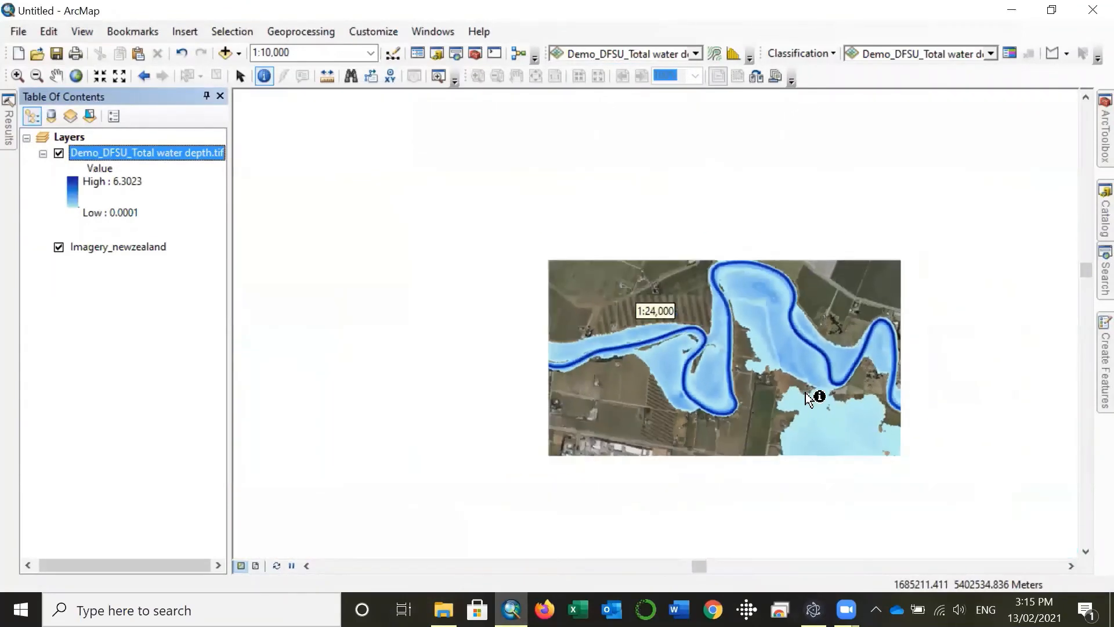
pyautogui.scroll(-2, 801, 390)
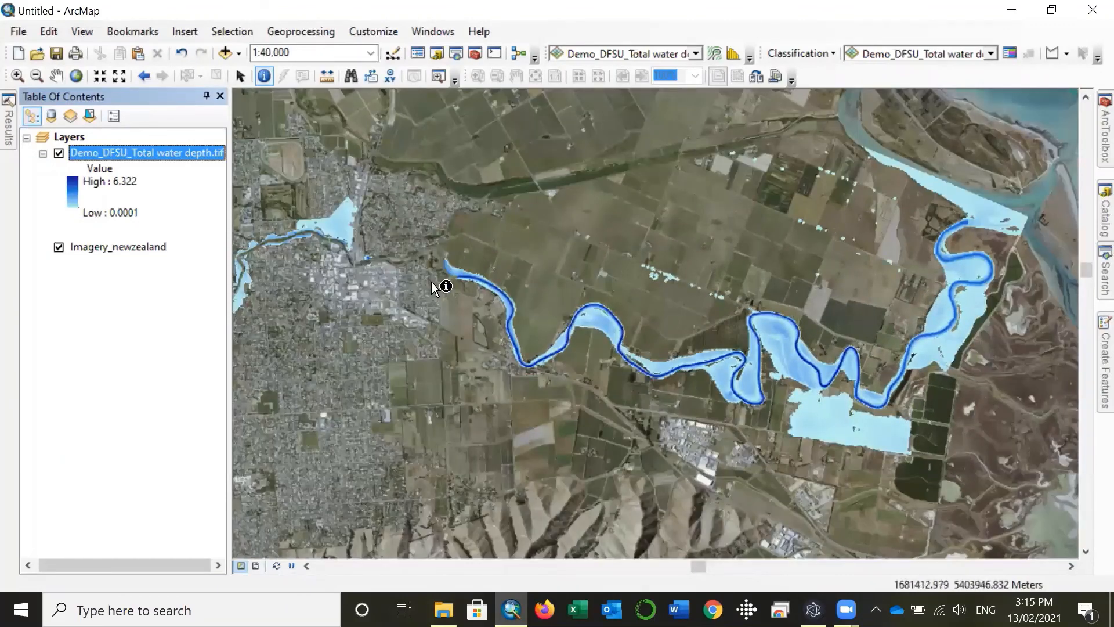
pyautogui.click(56, 75)
pyautogui.moveTo(395, 354); pyautogui.dragTo(873, 365)
pyautogui.moveTo(669, 399); pyautogui.dragTo(685, 300)
pyautogui.scroll(3, 452, 311)
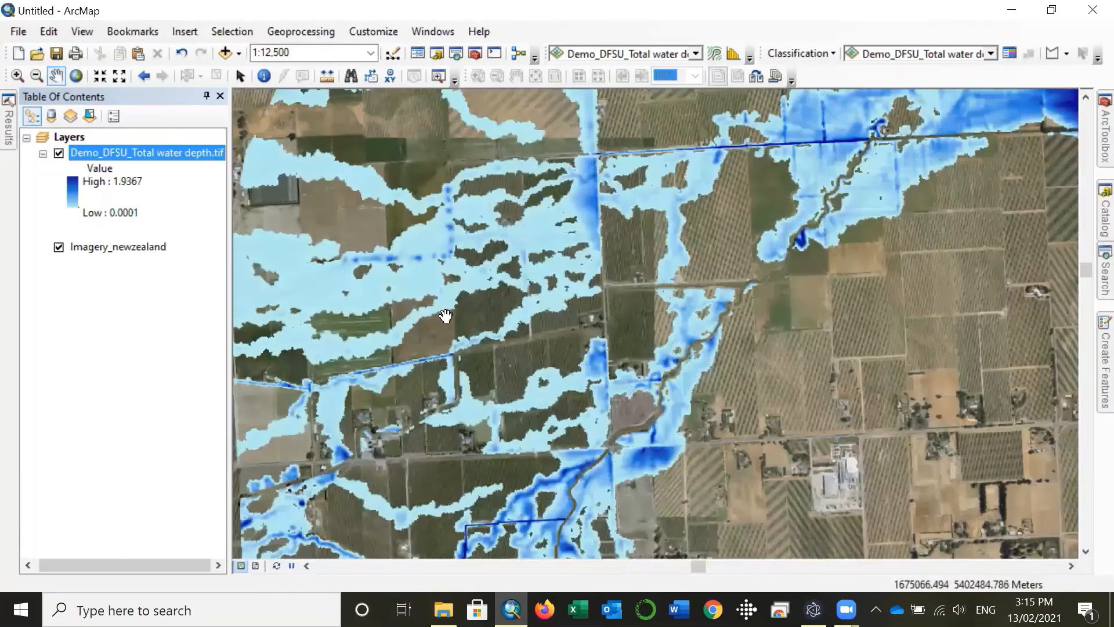
pyautogui.moveTo(477, 393); pyautogui.dragTo(554, 233)
pyautogui.moveTo(735, 212); pyautogui.dragTo(522, 404)
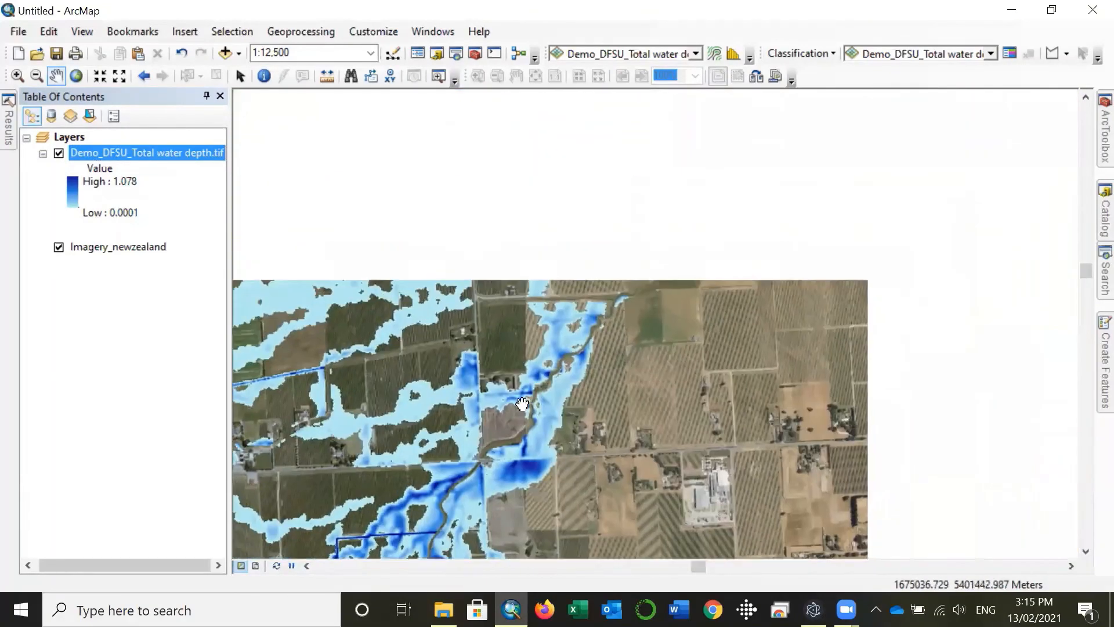
pyautogui.moveTo(726, 218); pyautogui.dragTo(757, 423)
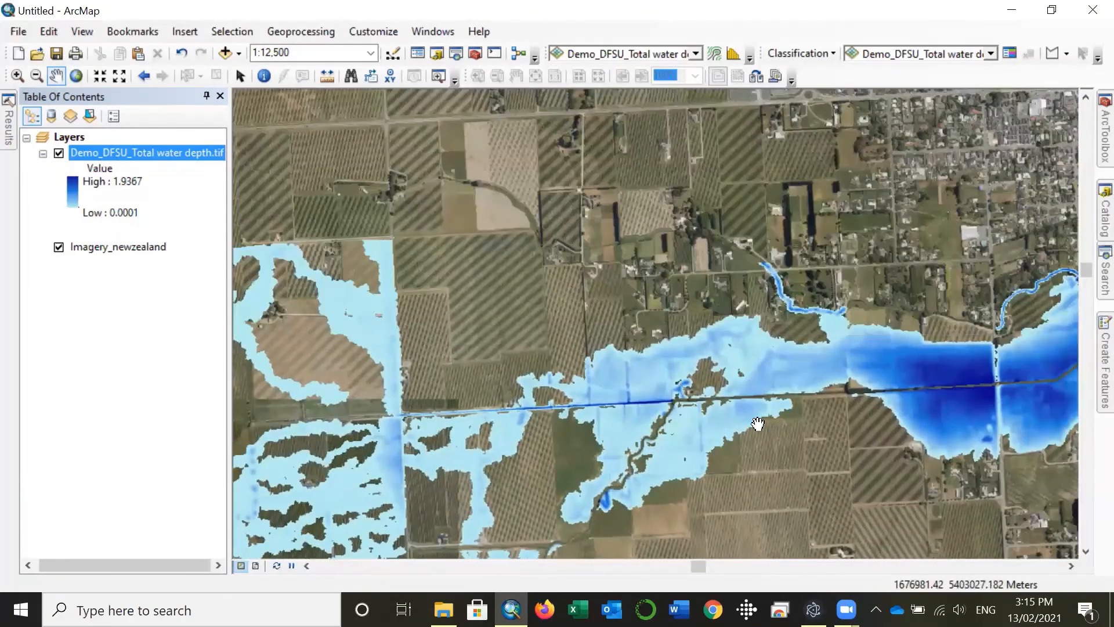